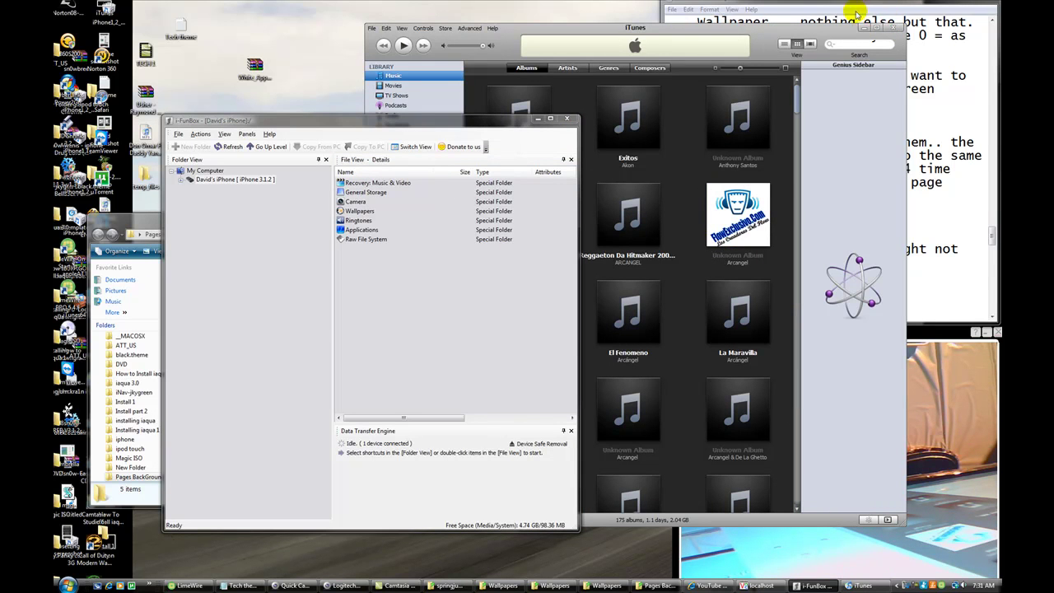
- Open the iPhone's Raw File System in iFunBox
{"action": "left_click", "coordinate": [860, 29]}
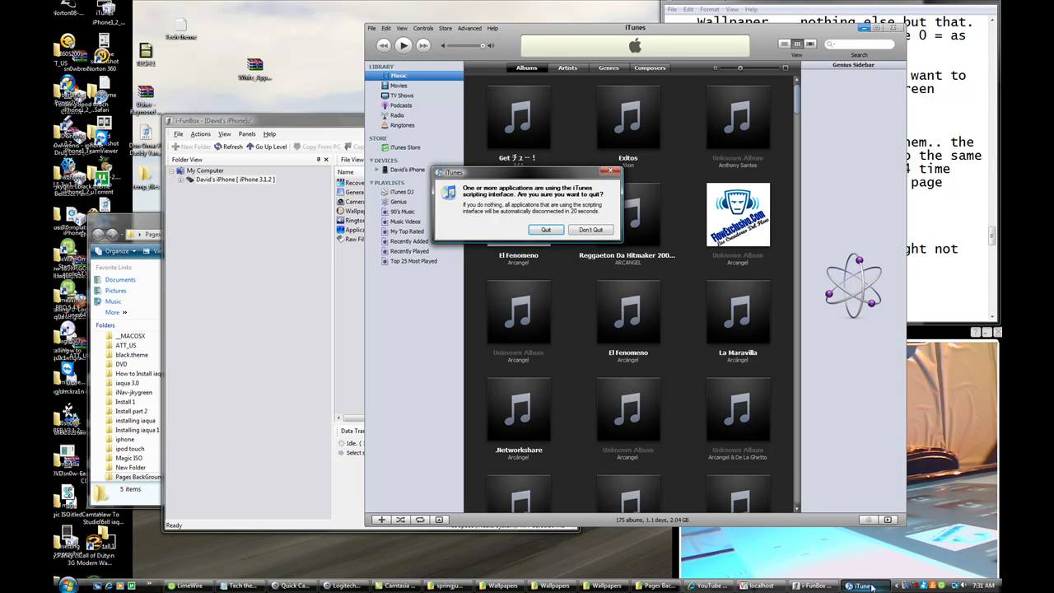
{"action": "left_click_drag", "start_coordinate": [335, 120], "coordinate": [347, 121]}
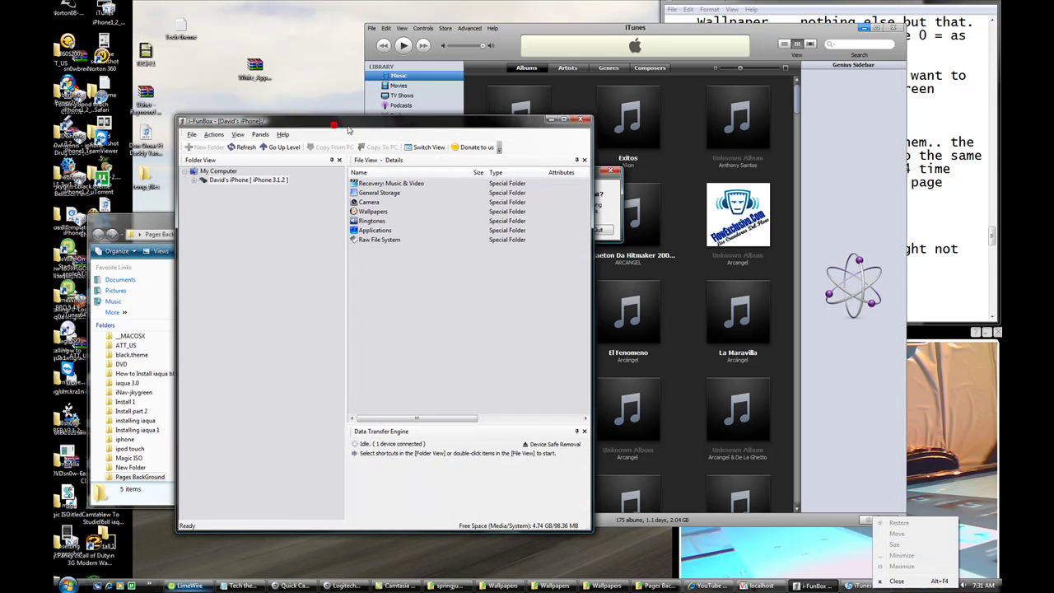
{"action": "left_click", "coordinate": [842, 6]}
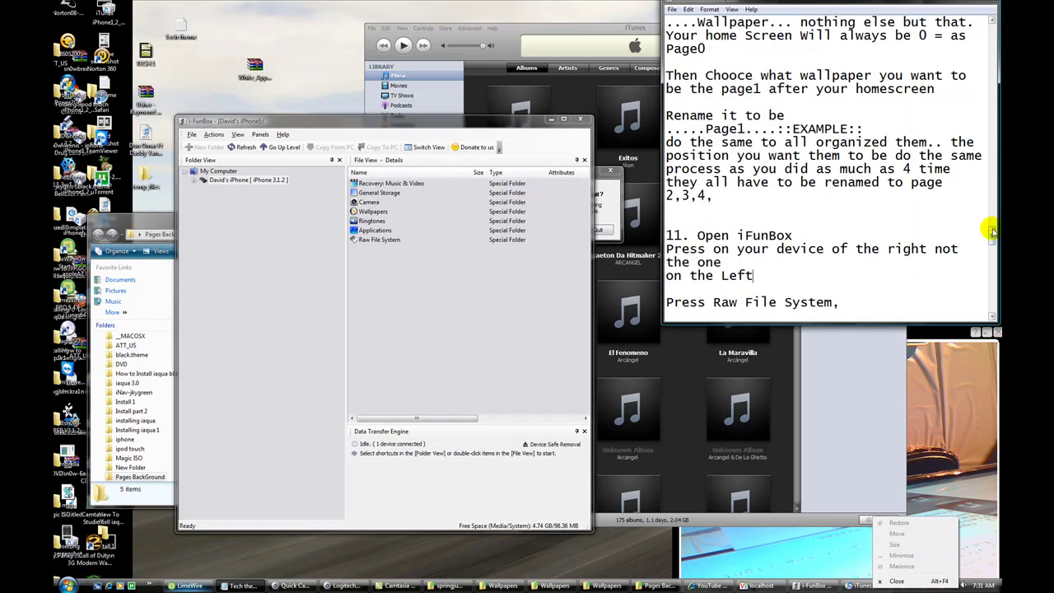
{"action": "left_click_drag", "start_coordinate": [992, 233], "coordinate": [992, 239]}
{"action": "left_click_drag", "start_coordinate": [666, 210], "coordinate": [811, 209]}
{"action": "left_click", "coordinate": [847, 196]}
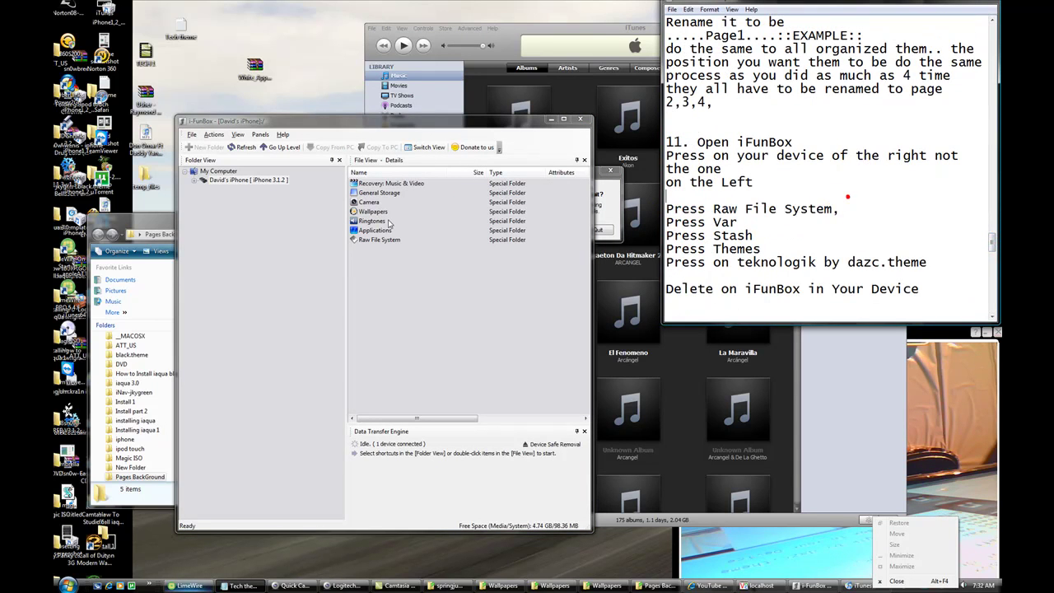
{"action": "left_click", "coordinate": [383, 241]}
{"action": "double_click", "coordinate": [383, 240]}
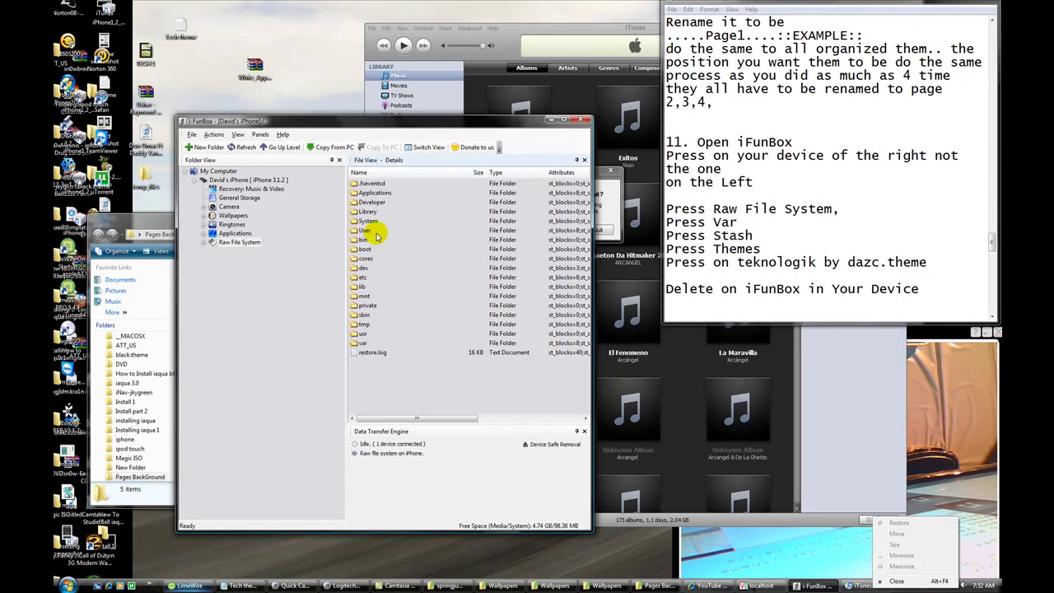
- Open the var folder, then its stash subfolder
{"action": "left_click", "coordinate": [667, 221]}
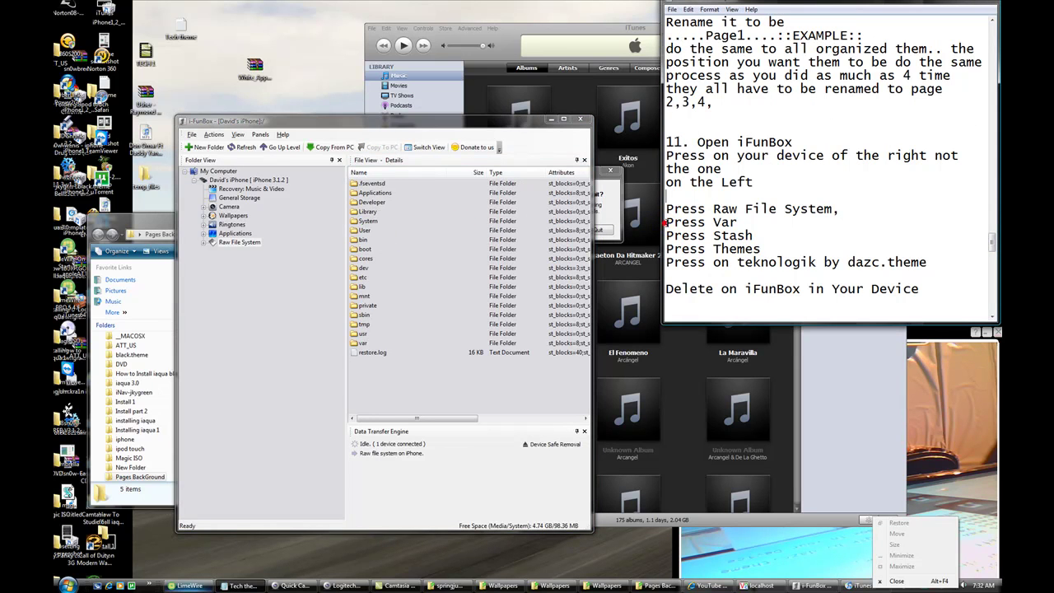
{"action": "left_click_drag", "start_coordinate": [705, 222], "coordinate": [737, 222]}
{"action": "left_click", "coordinate": [745, 222]}
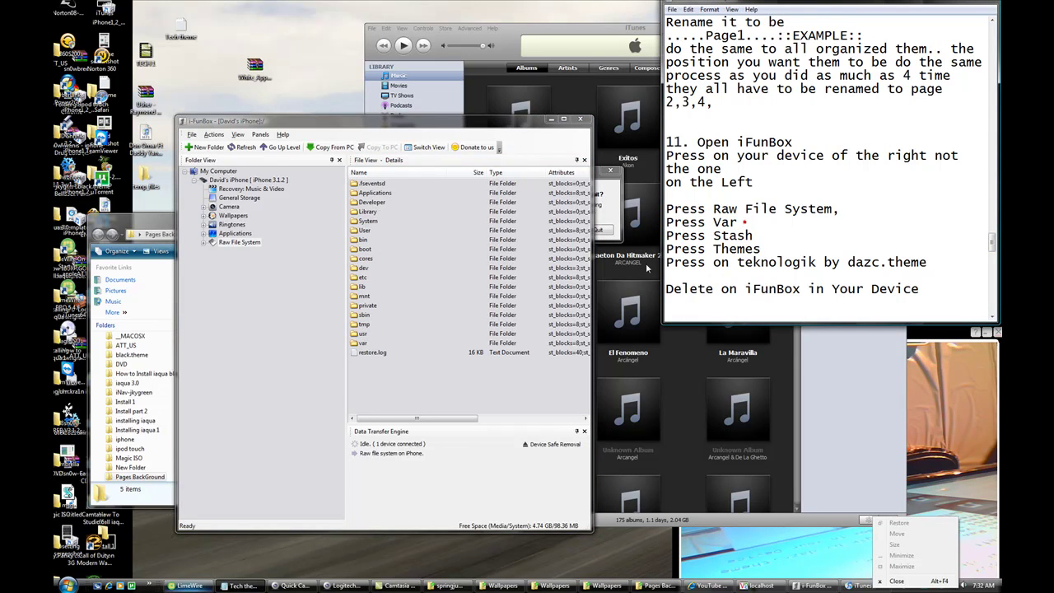
{"action": "left_click", "coordinate": [363, 344]}
{"action": "double_click", "coordinate": [362, 344]}
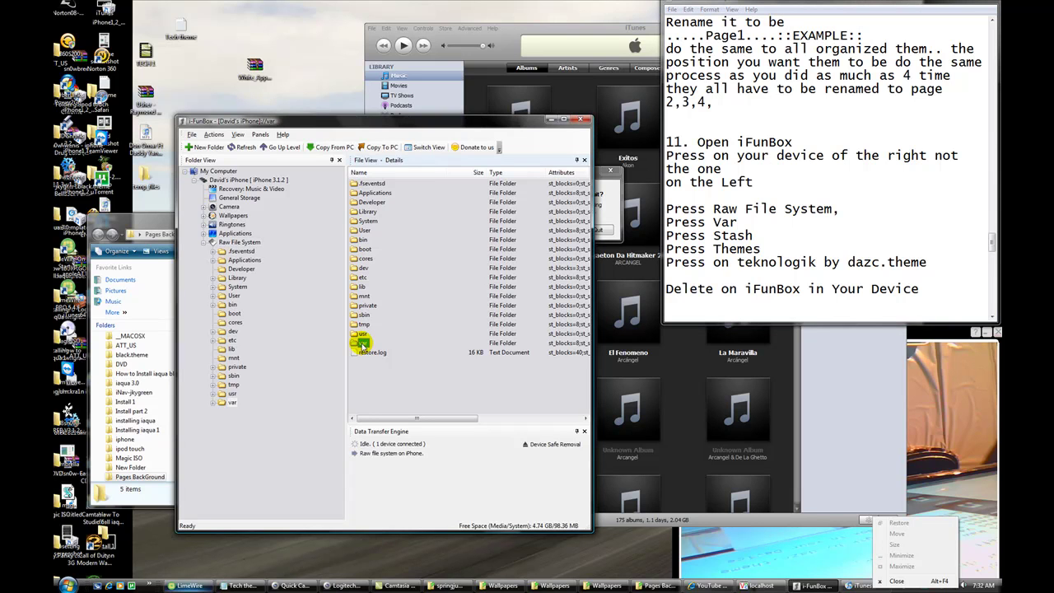
{"action": "left_click_drag", "start_coordinate": [667, 236], "coordinate": [756, 235]}
{"action": "left_click", "coordinate": [757, 236]}
{"action": "left_click", "coordinate": [359, 381]}
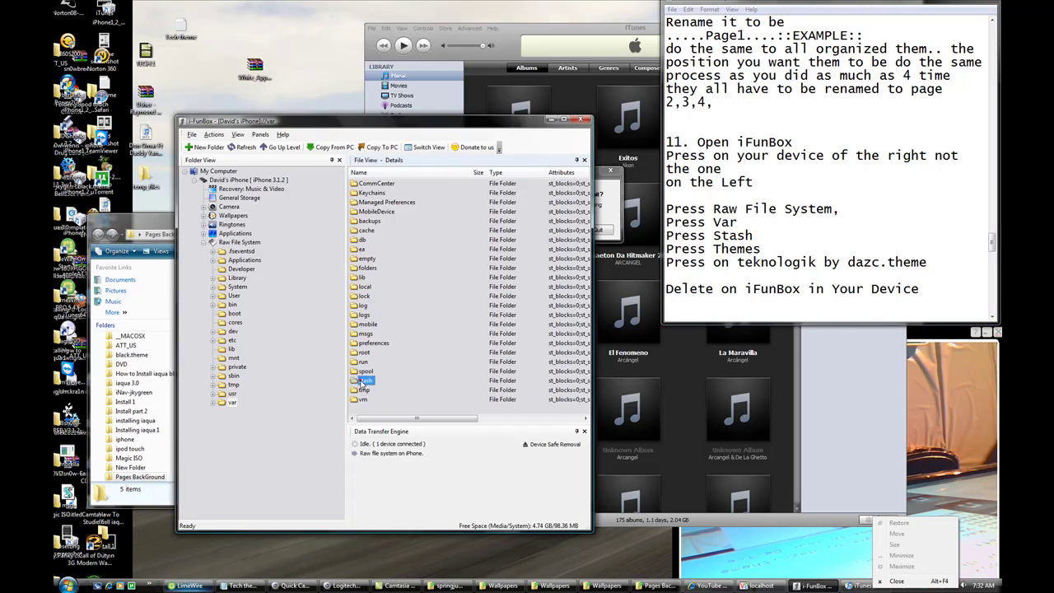
{"action": "double_click", "coordinate": [361, 381]}
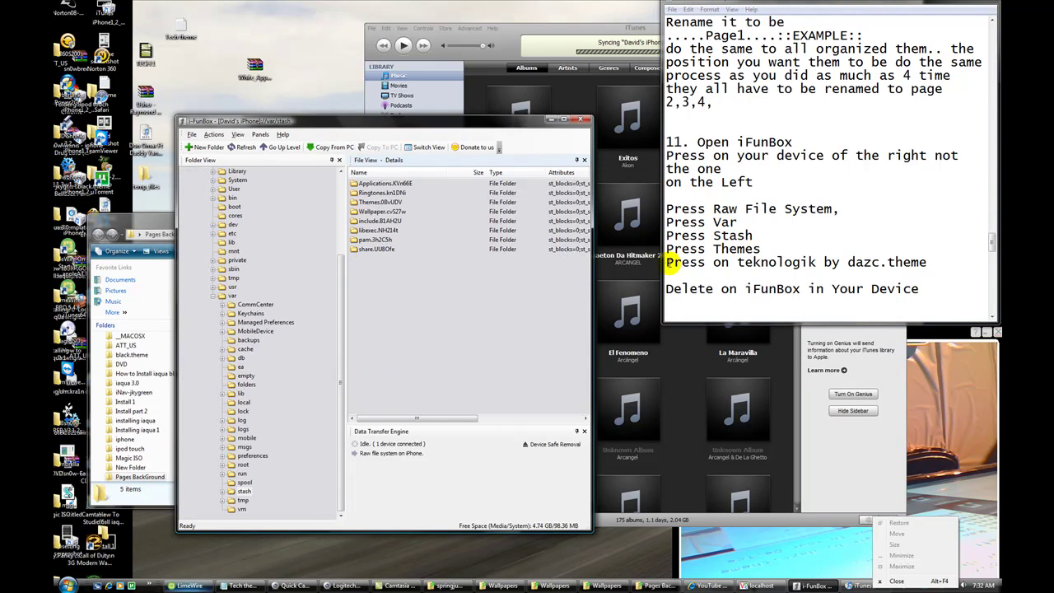
- Open Themes.0BvUDV, then the teknologik by dazc.theme folder inside it
{"action": "left_click_drag", "start_coordinate": [665, 262], "coordinate": [927, 262]}
{"action": "left_click", "coordinate": [922, 221]}
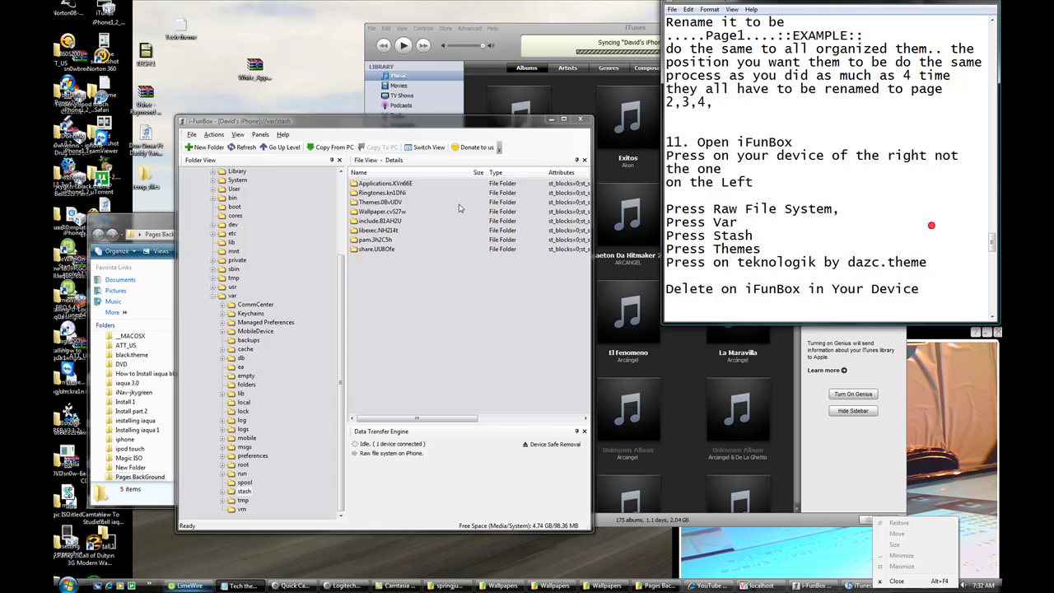
{"action": "left_click_drag", "start_coordinate": [714, 249], "coordinate": [761, 237]}
{"action": "left_click", "coordinate": [390, 203]}
{"action": "left_click", "coordinate": [421, 205]}
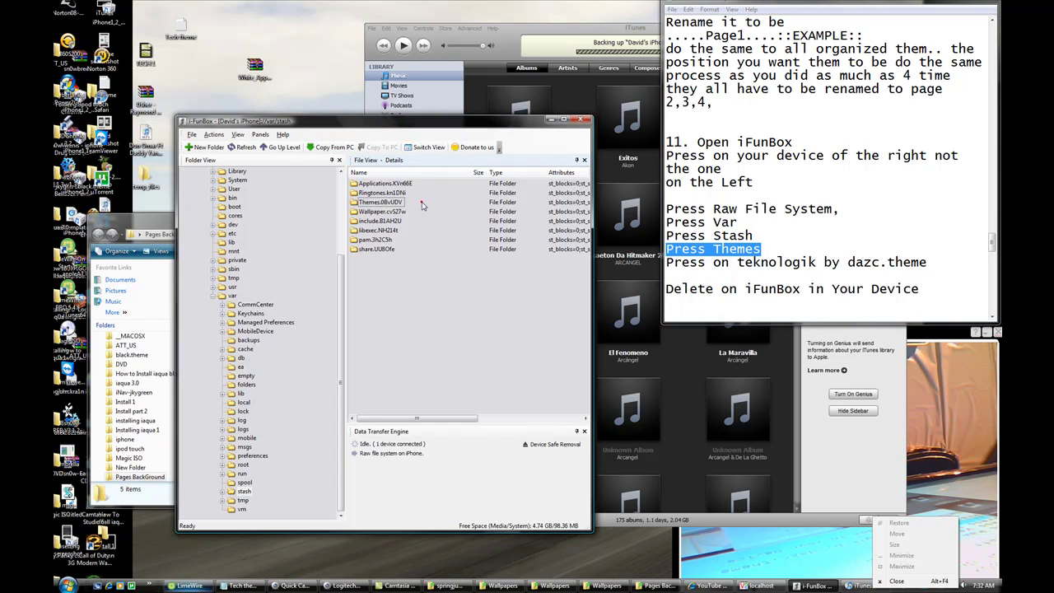
{"action": "double_click", "coordinate": [354, 203]}
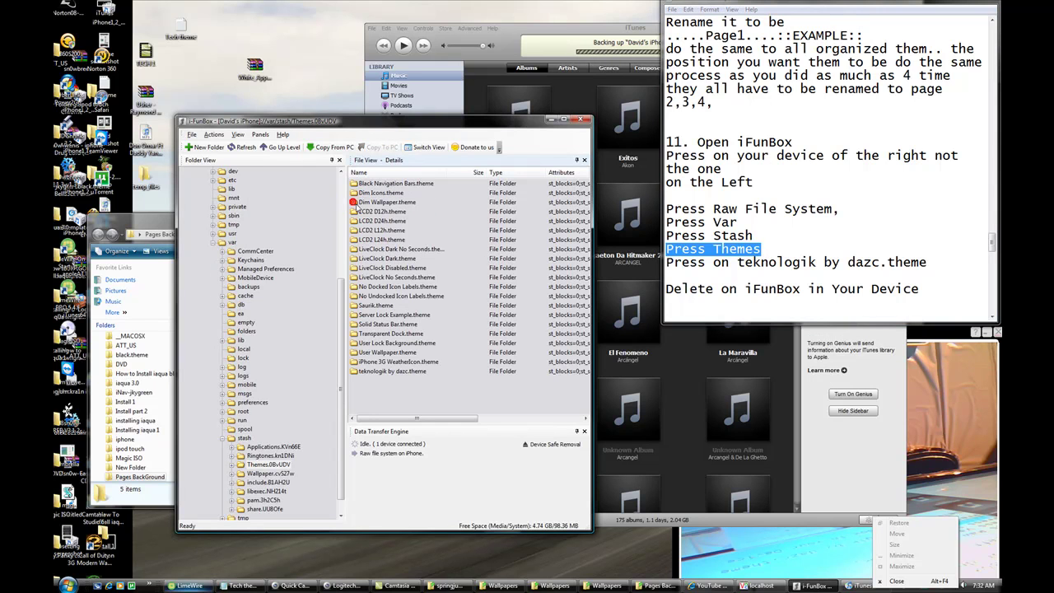
{"action": "left_click_drag", "start_coordinate": [669, 262], "coordinate": [947, 261]}
{"action": "left_click", "coordinate": [910, 247]}
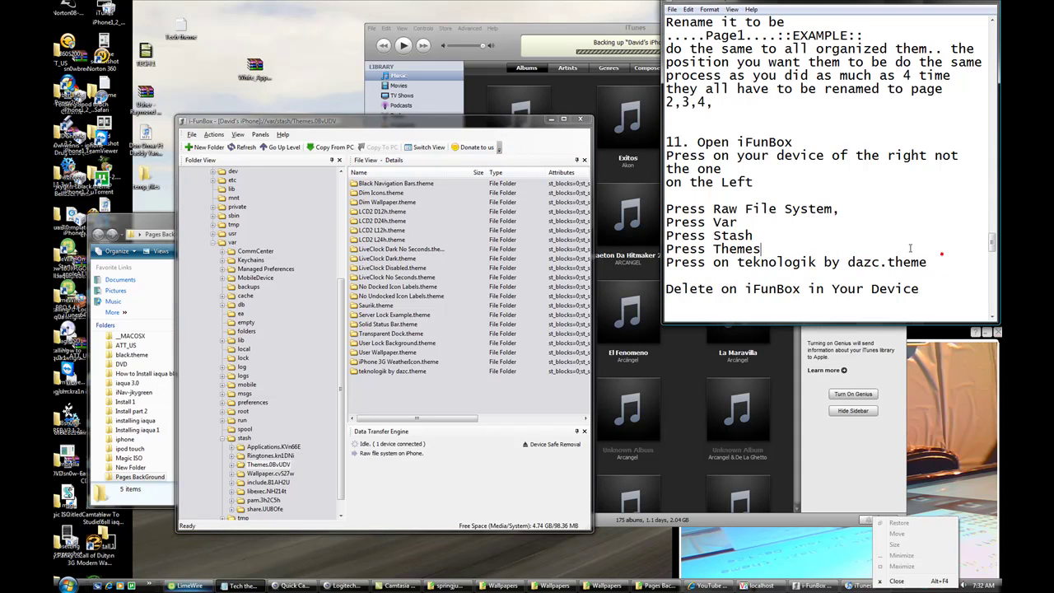
{"action": "double_click", "coordinate": [396, 372]}
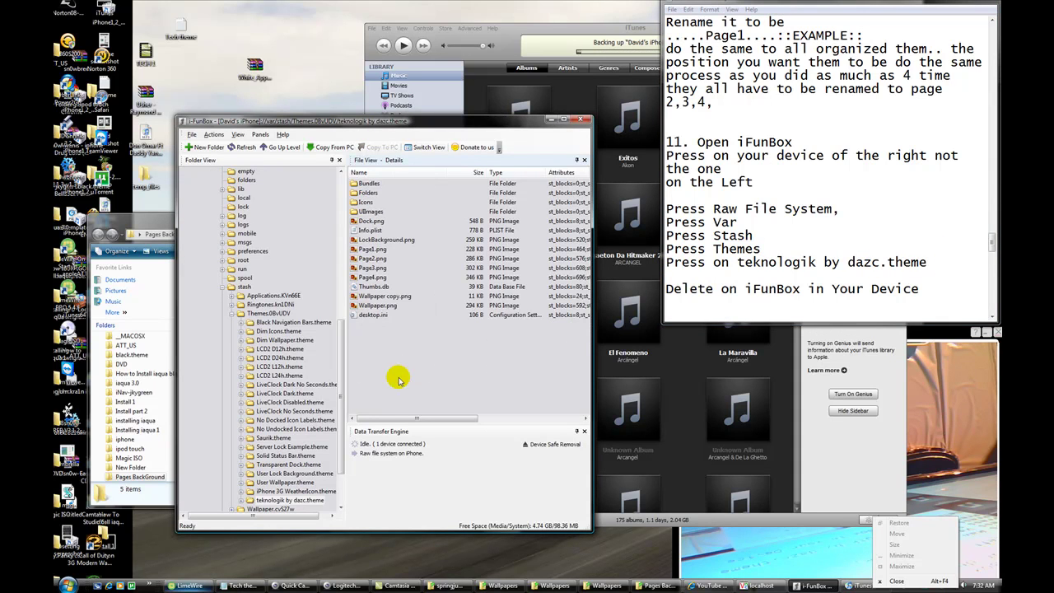
{"action": "left_click", "coordinate": [993, 243]}
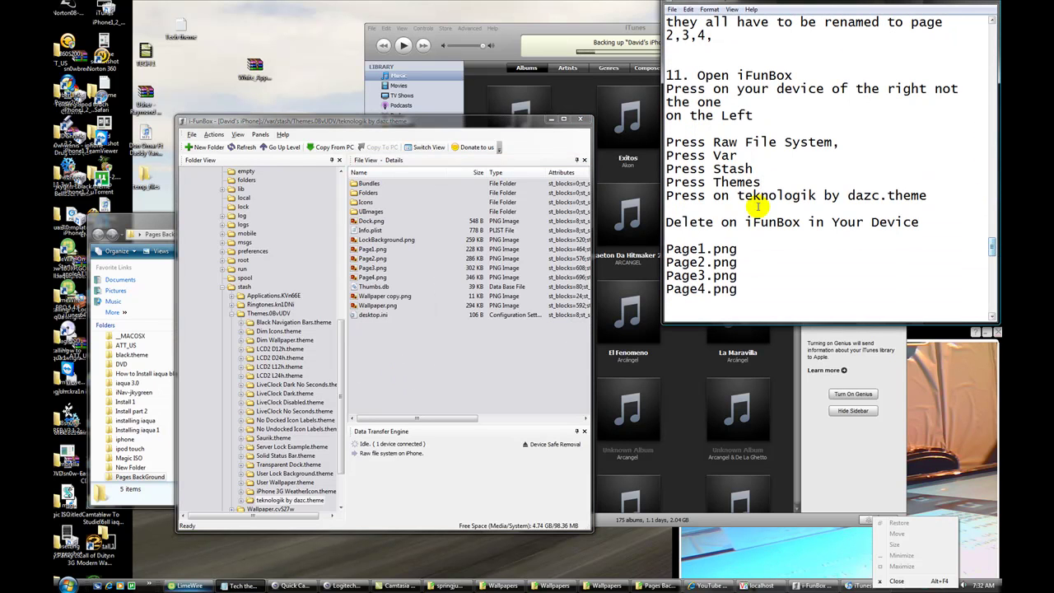
{"action": "left_click_drag", "start_coordinate": [668, 222], "coordinate": [731, 280]}
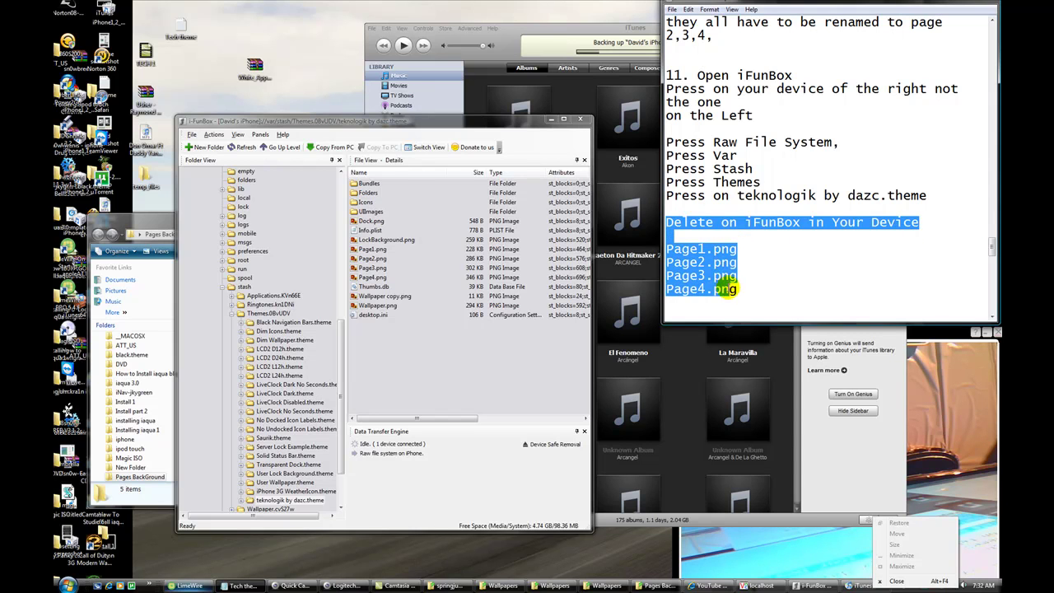
{"action": "left_click", "coordinate": [776, 281]}
{"action": "left_click_drag", "start_coordinate": [410, 247], "coordinate": [369, 279]}
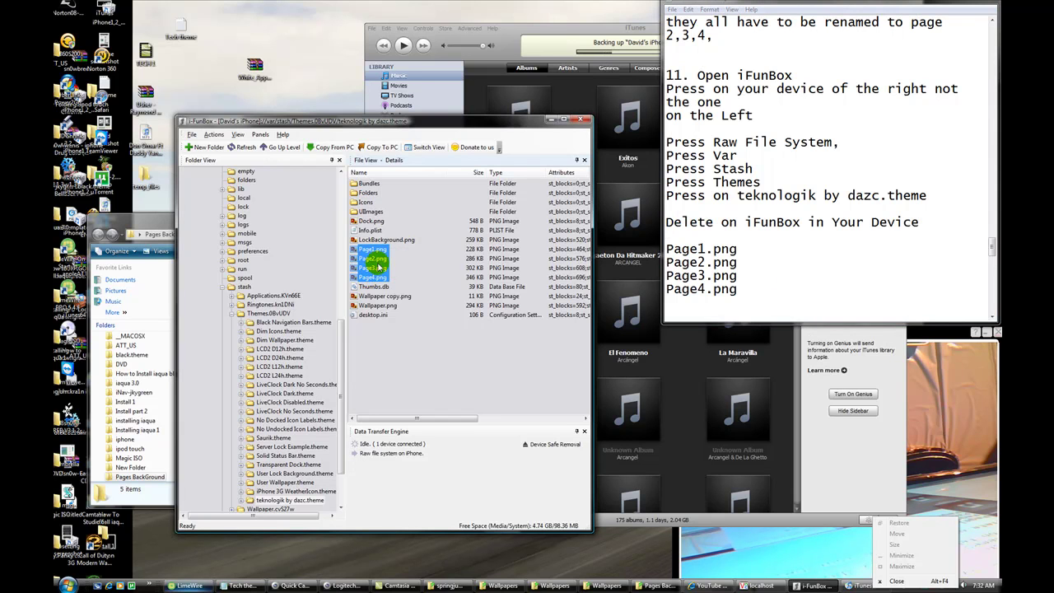
{"action": "right_click", "coordinate": [379, 266]}
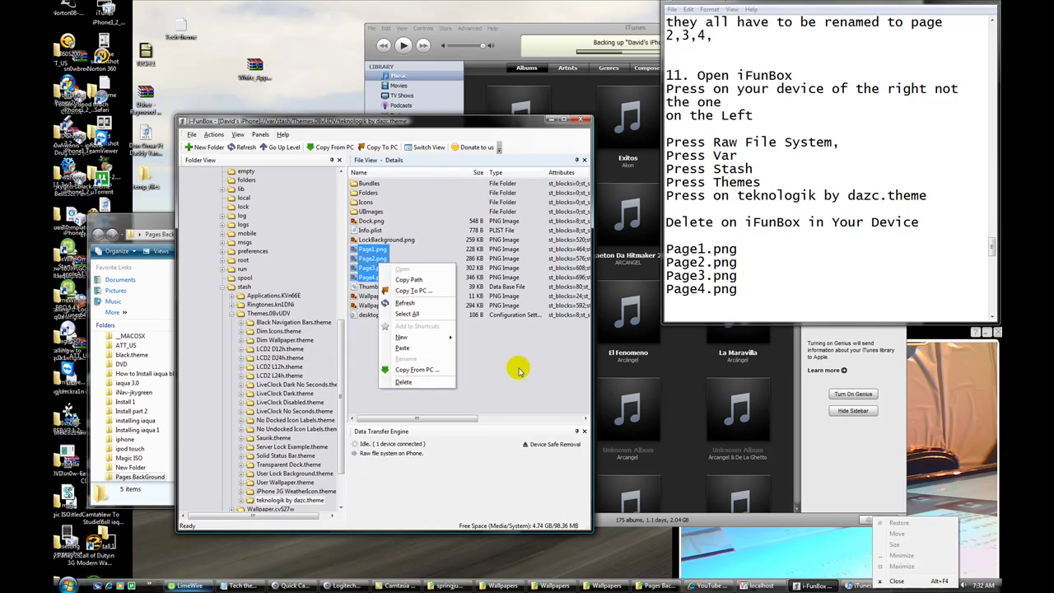
{"action": "left_click", "coordinate": [518, 369]}
{"action": "left_click", "coordinate": [518, 368]}
{"action": "left_click_drag", "start_coordinate": [992, 244], "coordinate": [992, 254]}
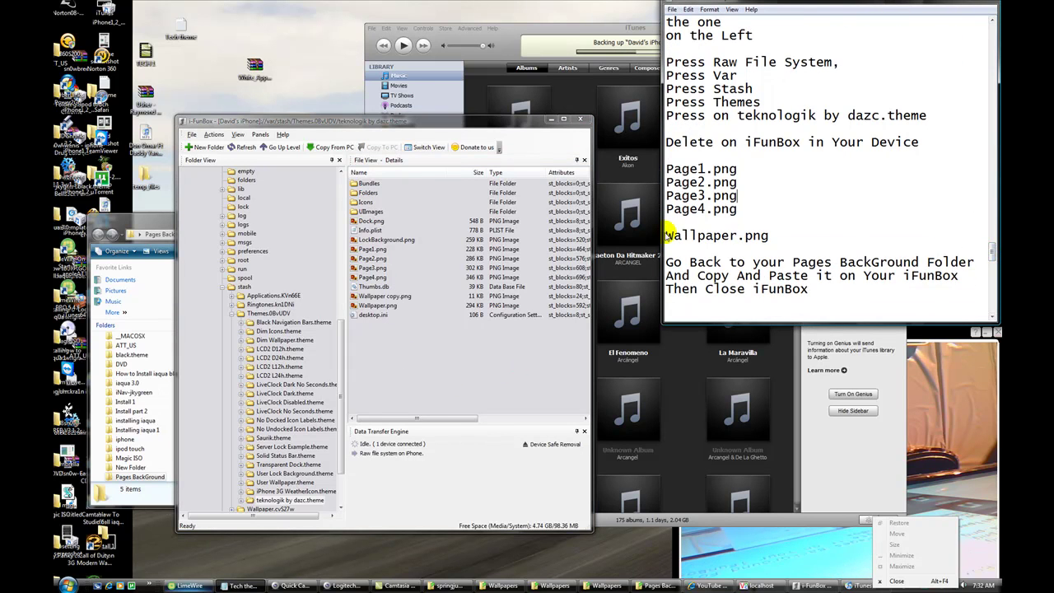
{"action": "left_click_drag", "start_coordinate": [667, 235], "coordinate": [772, 236]}
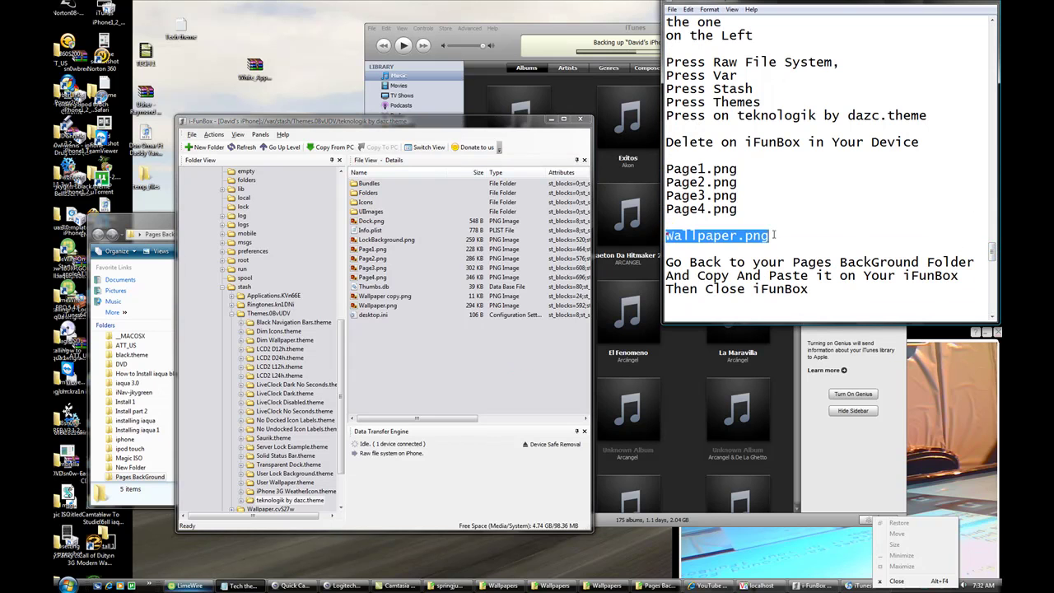
{"action": "left_click", "coordinate": [385, 305]}
{"action": "right_click", "coordinate": [386, 305]}
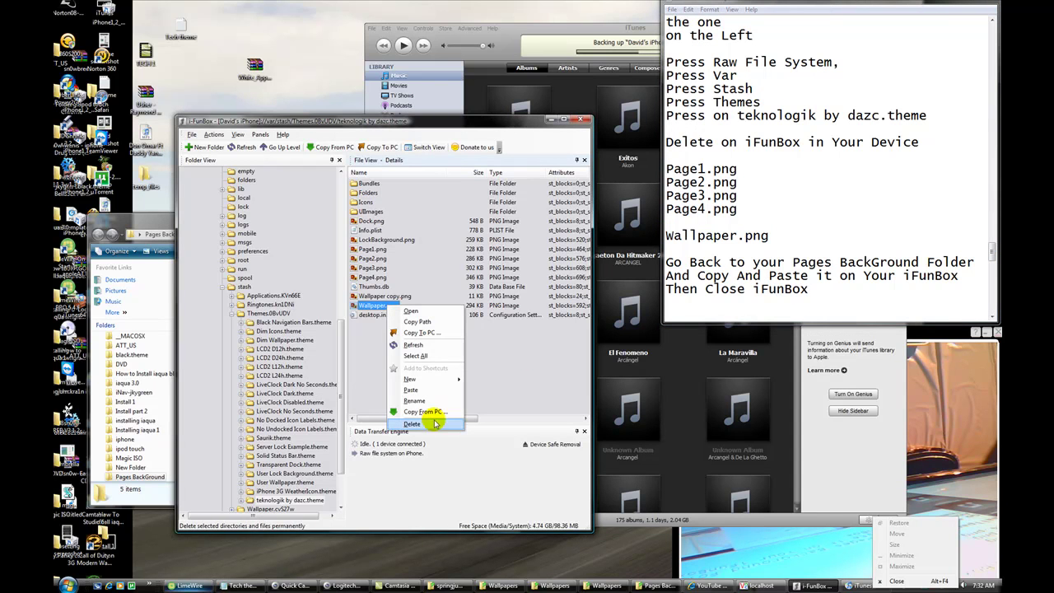
{"action": "left_click", "coordinate": [503, 387]}
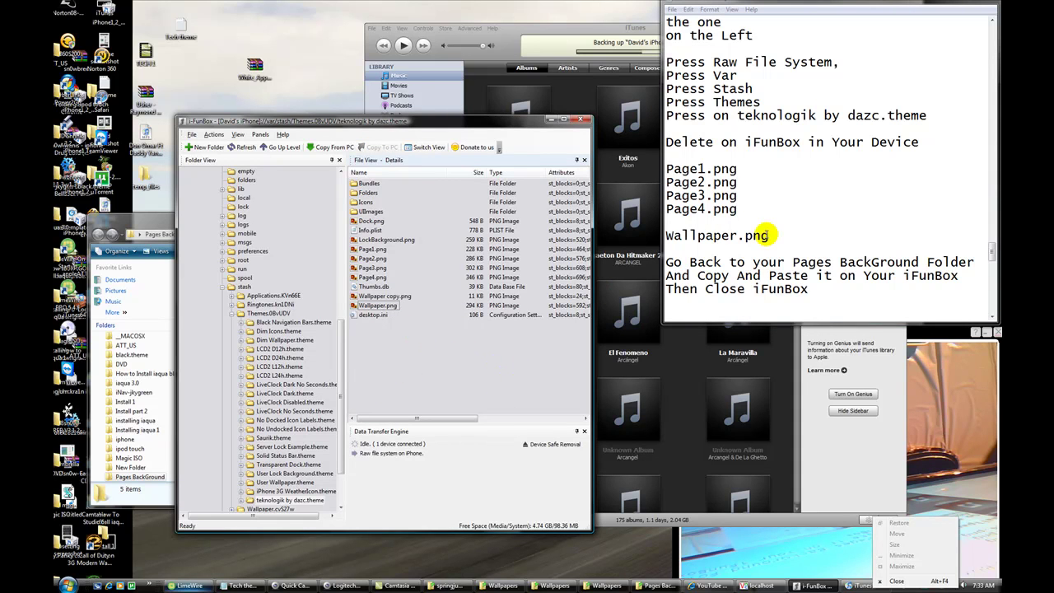
- Select all five images (Page1–Page4, Wallpaper) in Pages BackGround with Ctrl+A and copy them
{"action": "left_click_drag", "start_coordinate": [667, 262], "coordinate": [896, 291]}
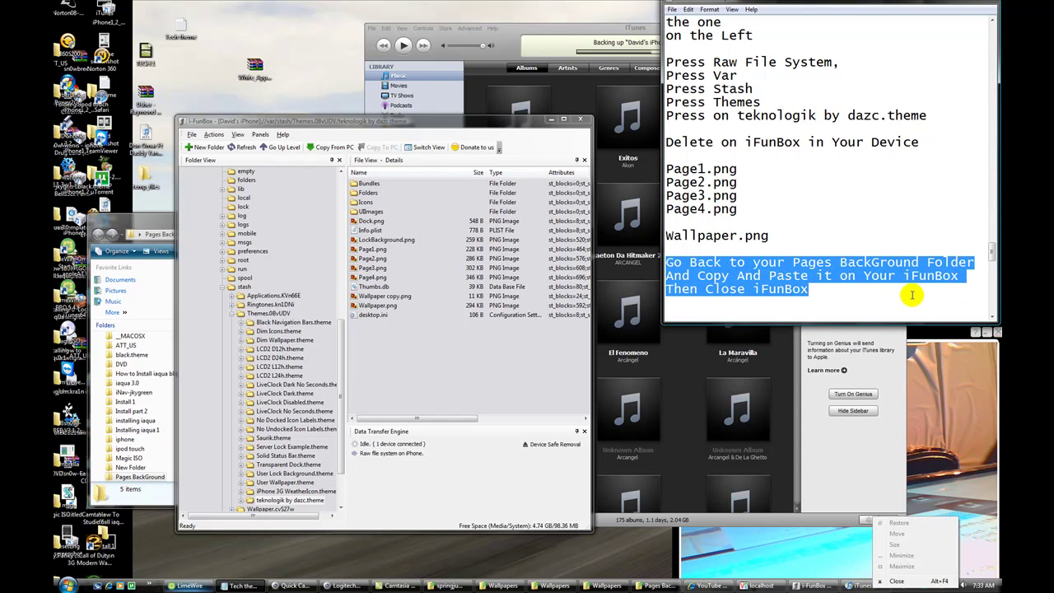
{"action": "left_click", "coordinate": [899, 284]}
{"action": "left_click", "coordinate": [663, 586]}
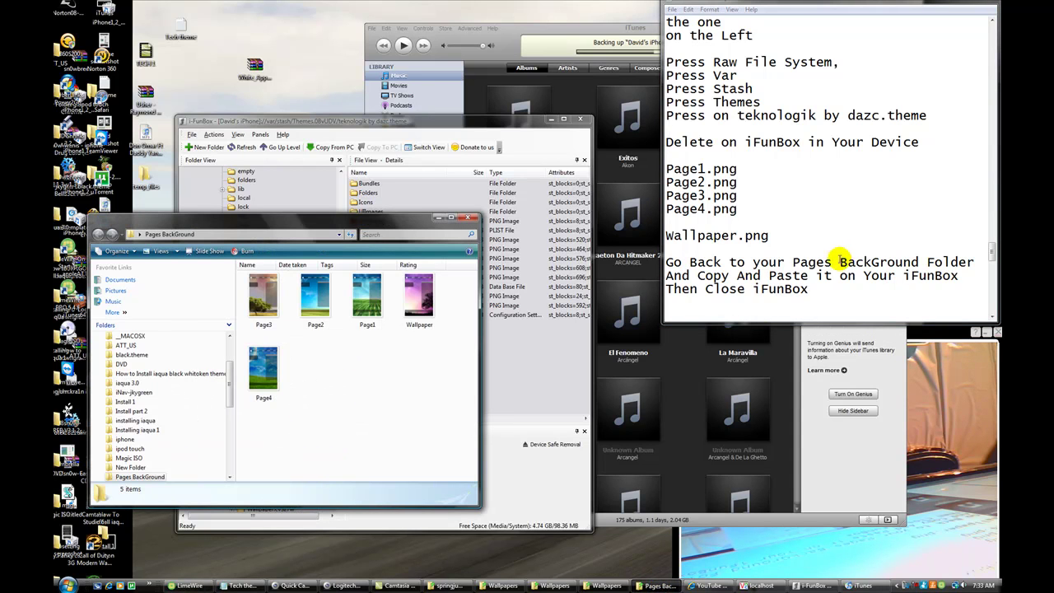
{"action": "left_click_drag", "start_coordinate": [793, 262], "coordinate": [919, 263]}
{"action": "left_click", "coordinate": [913, 247]}
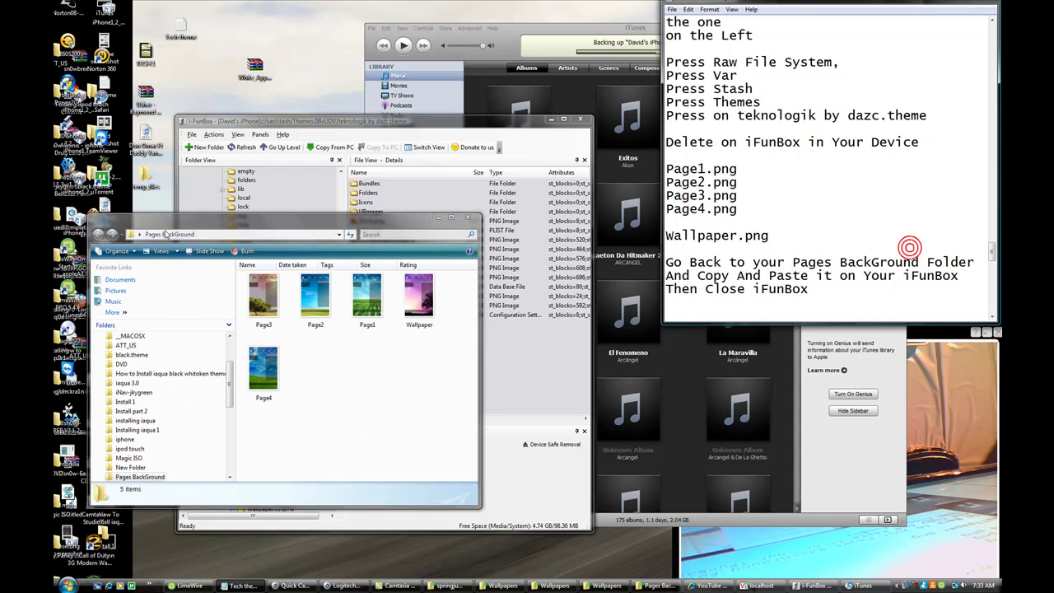
{"action": "left_click_drag", "start_coordinate": [453, 325], "coordinate": [237, 418]}
{"action": "key", "text": "ctrl+a"}
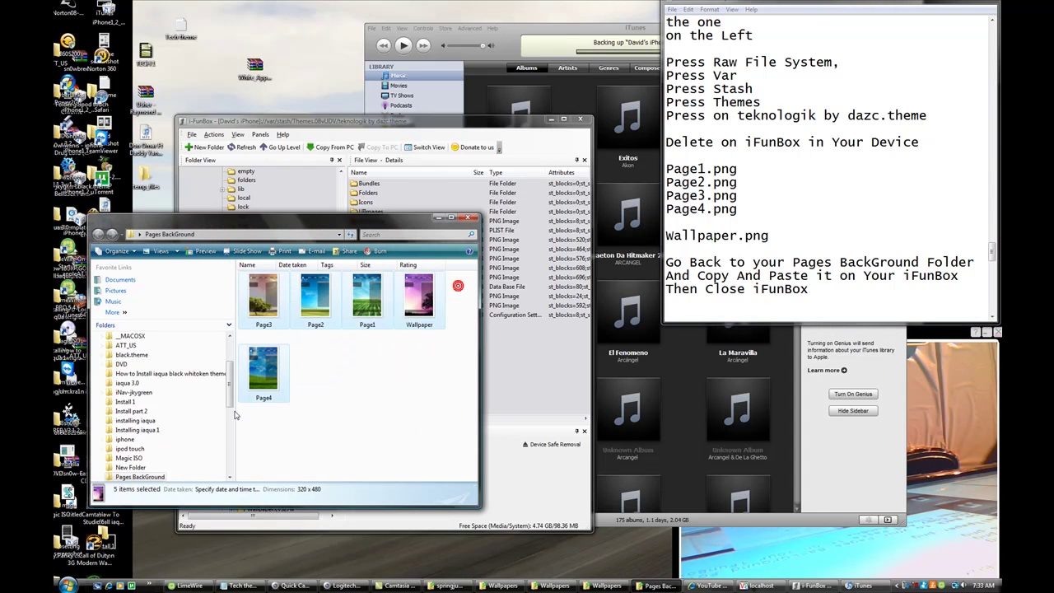
{"action": "right_click", "coordinate": [323, 320]}
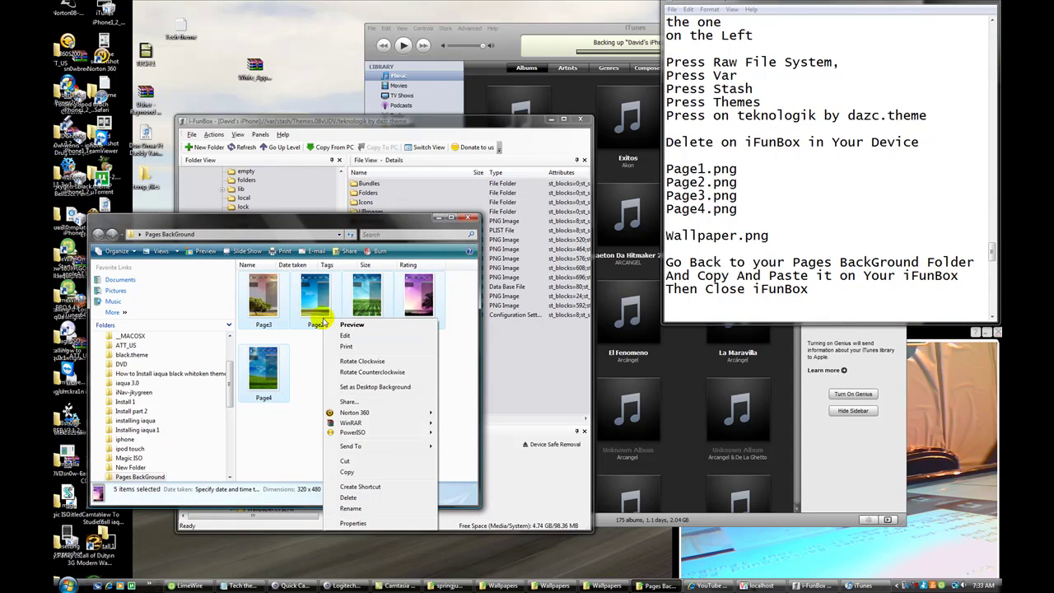
{"action": "left_click", "coordinate": [354, 473]}
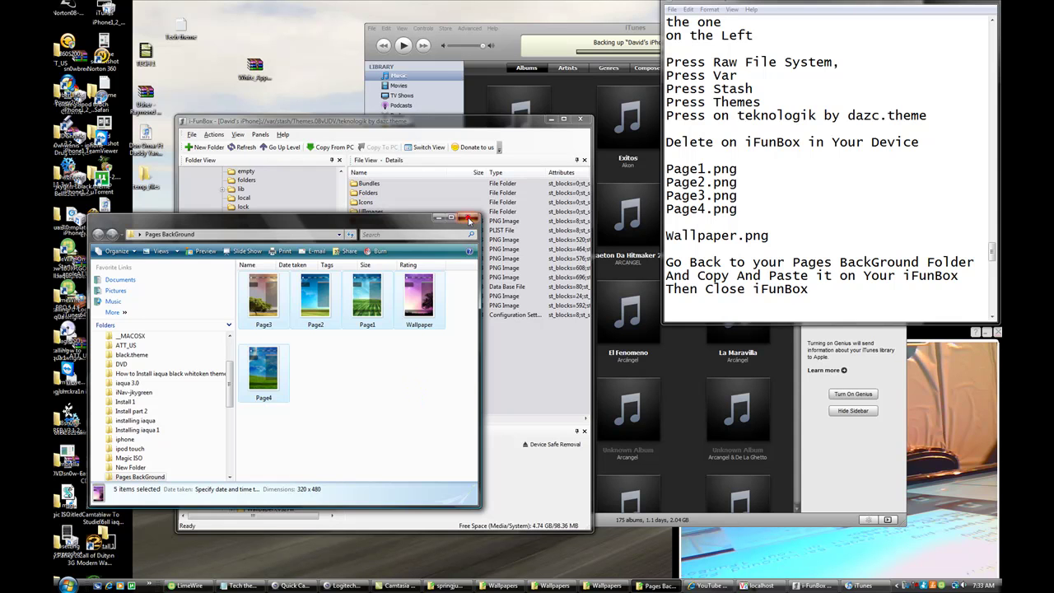
- Close the Pages BackGround window, returning to iFunBox's teknologik folder with Page1–4.png and Wallpaper.png
{"action": "left_click", "coordinate": [470, 219]}
{"action": "right_click", "coordinate": [432, 342]}
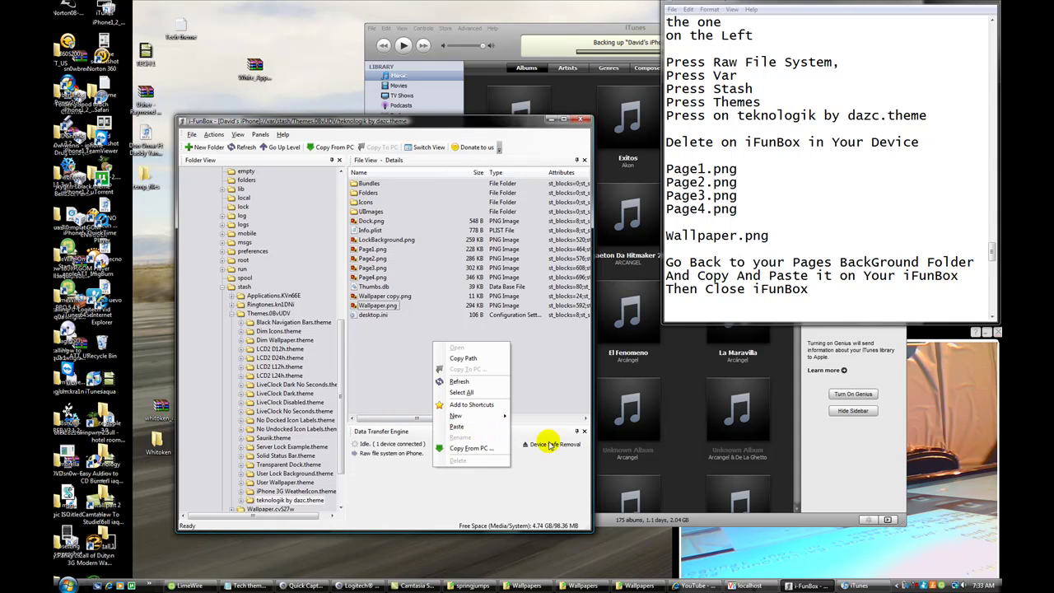
{"action": "left_click", "coordinate": [544, 493]}
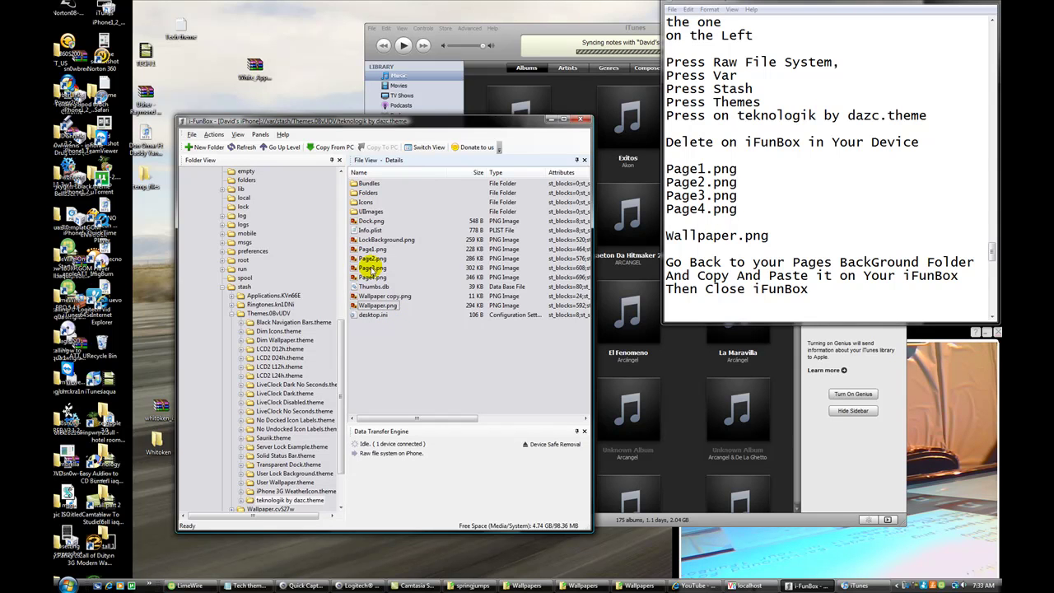
{"action": "left_click_drag", "start_coordinate": [993, 249], "coordinate": [994, 261]}
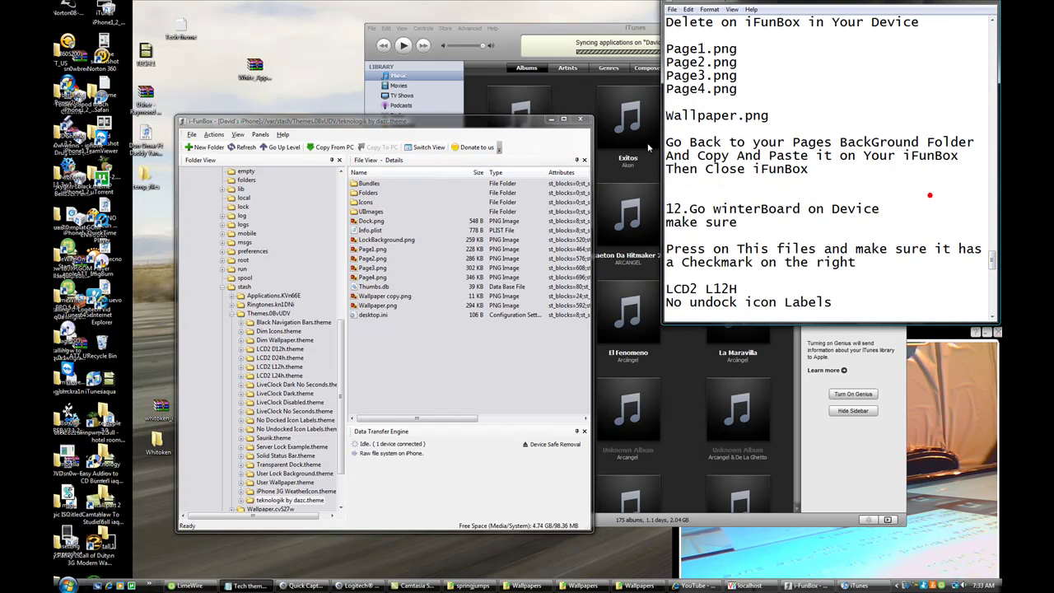
- Quit iFunBox, leaving iTunes and the tutorial notes on screen
{"action": "left_click_drag", "start_coordinate": [706, 169], "coordinate": [803, 169]}
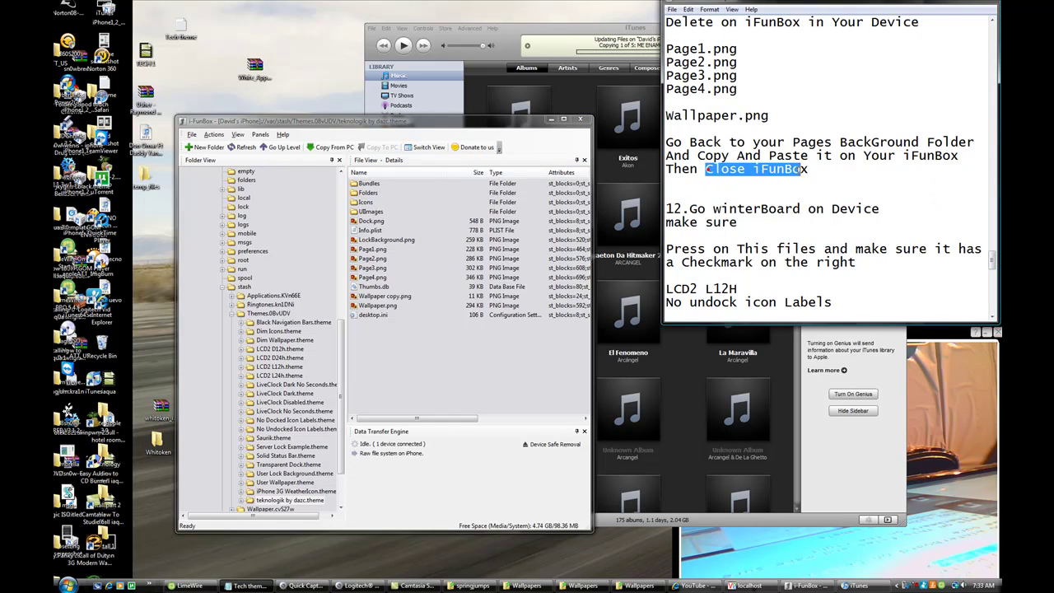
{"action": "left_click", "coordinate": [818, 170]}
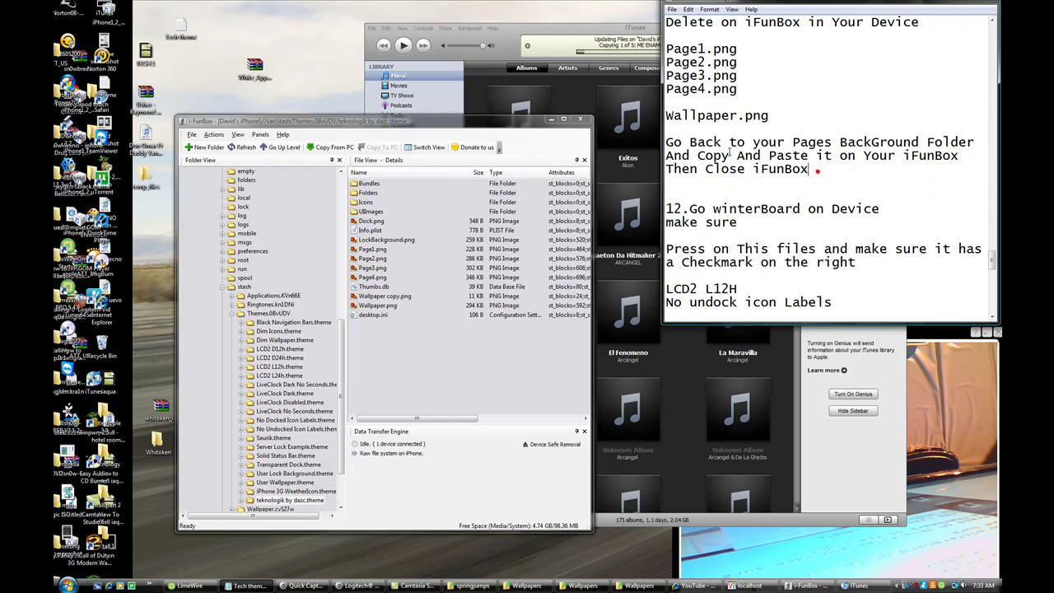
{"action": "left_click", "coordinate": [583, 120]}
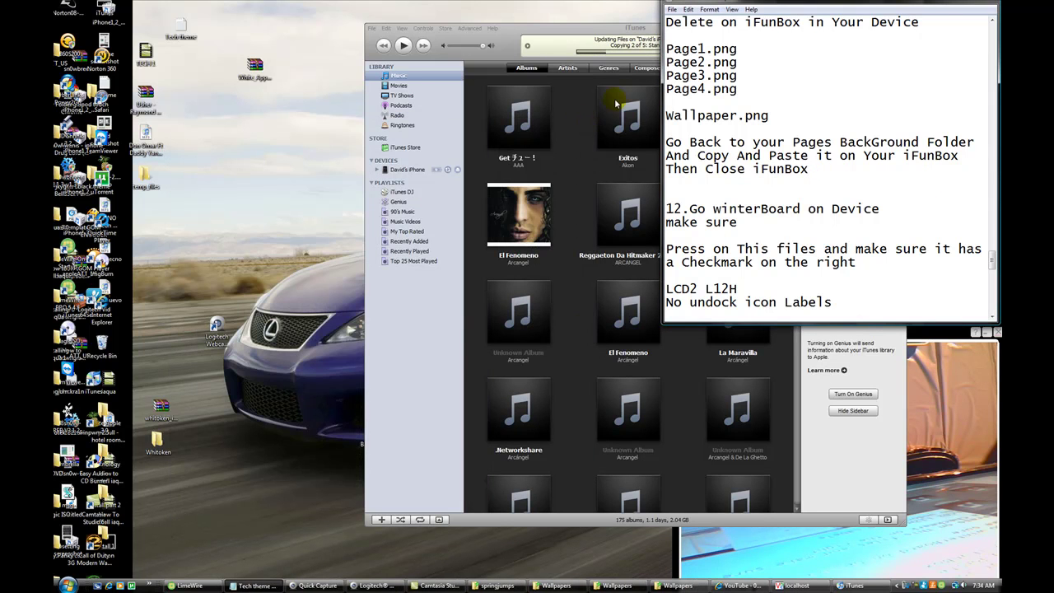
- Move the iTunes window left and minimize it to reveal the localhost phone mirror
{"action": "mouse_move", "coordinate": [691, 209]}
{"action": "left_mouse_down"}
{"action": "mouse_move", "coordinate": [880, 212]}
{"action": "mouse_move", "coordinate": [865, 224]}
{"action": "left_mouse_up"}
{"action": "left_click", "coordinate": [925, 191]}
{"action": "left_click", "coordinate": [635, 29]}
{"action": "left_click_drag", "start_coordinate": [634, 29], "coordinate": [582, 30]}
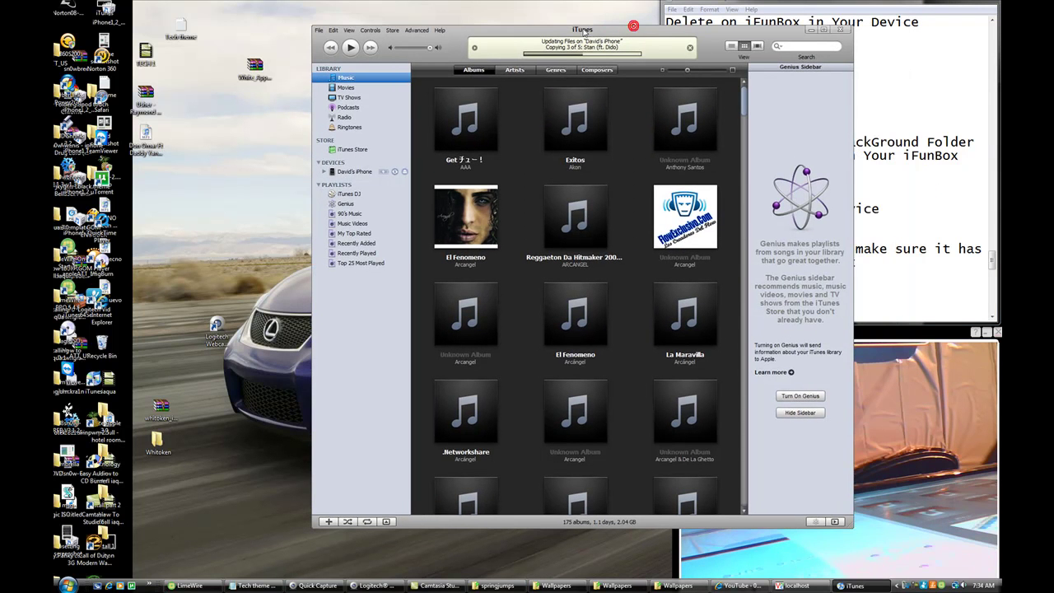
{"action": "left_click", "coordinate": [810, 30]}
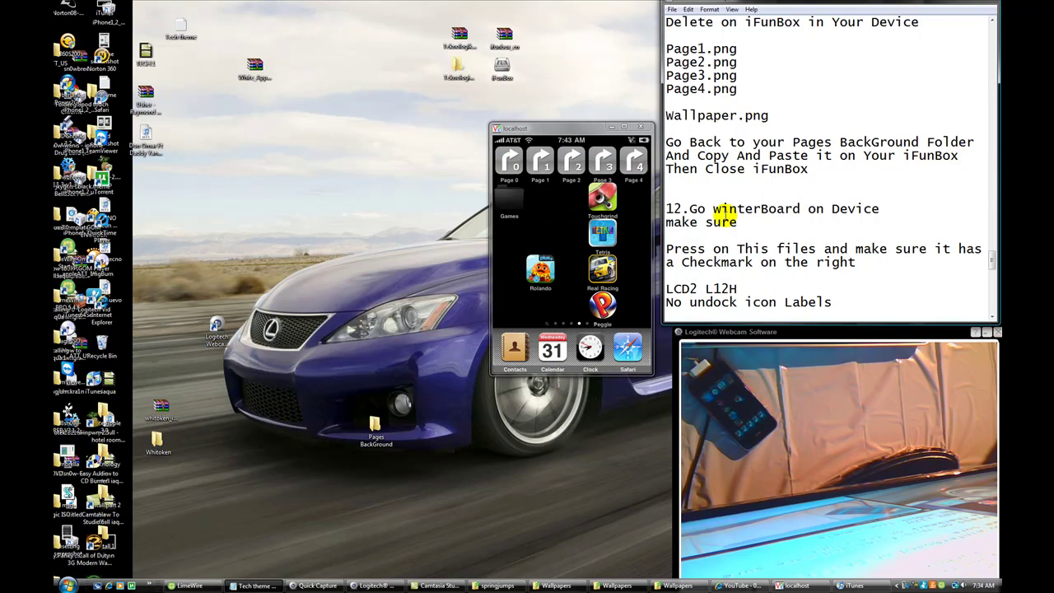
- Launch WinterBoard from the mirrored iPhone's home screen
{"action": "left_click_drag", "start_coordinate": [690, 209], "coordinate": [808, 209]}
{"action": "left_click", "coordinate": [802, 196]}
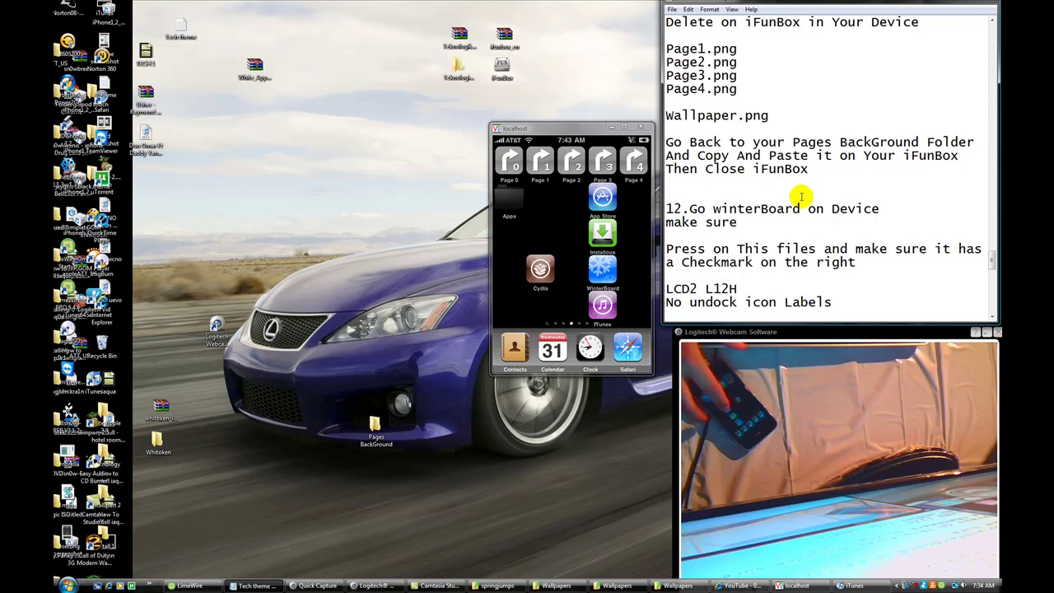
{"action": "left_click", "coordinate": [608, 274]}
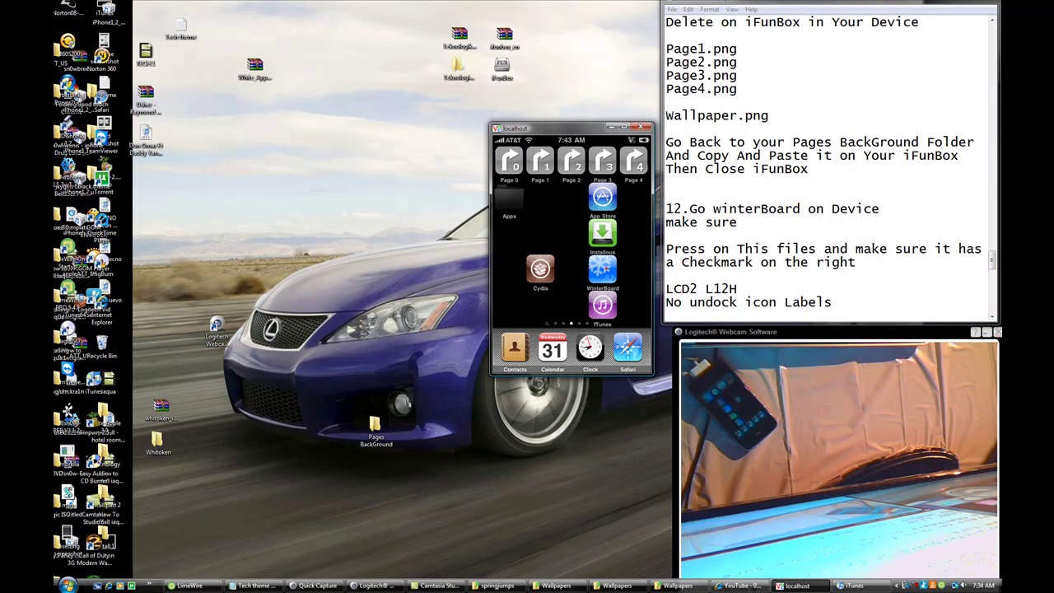
{"action": "left_click", "coordinate": [606, 269]}
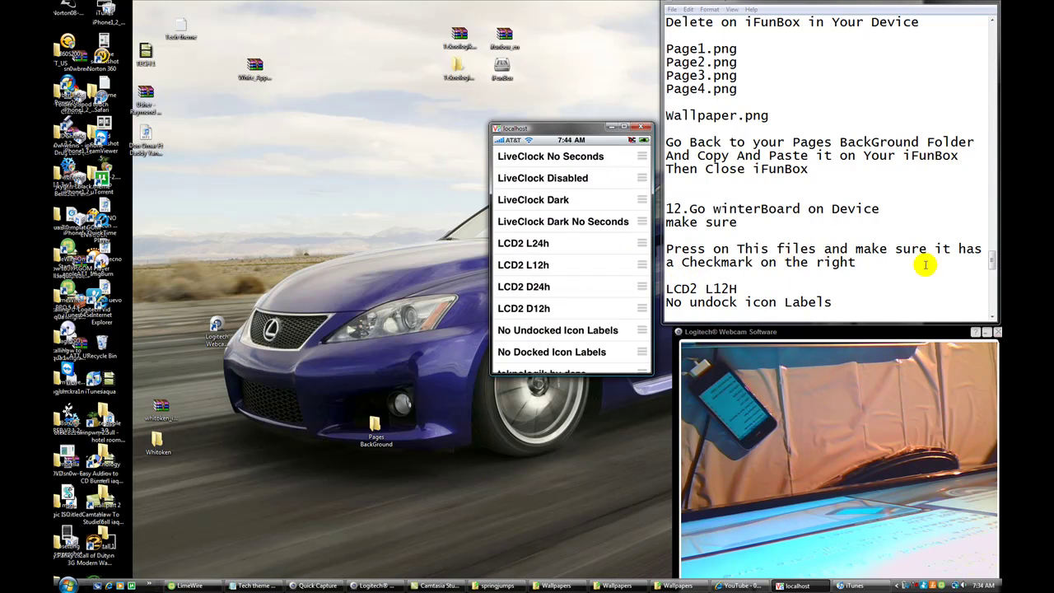
- Check the LCD2 L12h theme in WinterBoard
{"action": "left_click_drag", "start_coordinate": [673, 249], "coordinate": [865, 266]}
{"action": "left_click", "coordinate": [880, 272]}
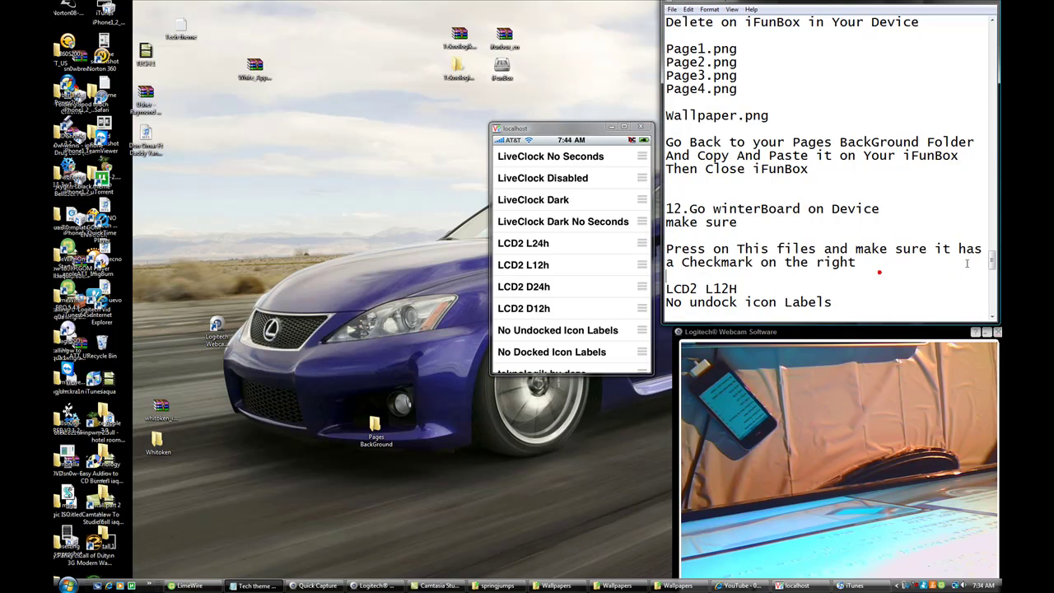
{"action": "scroll", "coordinate": [992, 262], "scroll_direction": "down", "scroll_amount": 2}
{"action": "left_click", "coordinate": [669, 209]}
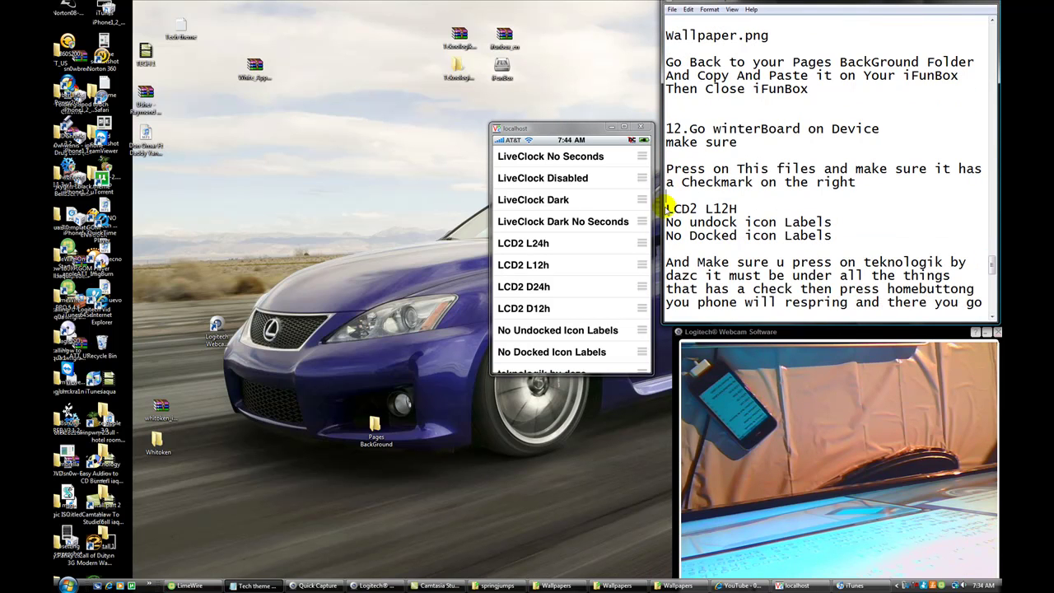
{"action": "left_click_drag", "start_coordinate": [669, 209], "coordinate": [737, 209]}
{"action": "left_click", "coordinate": [745, 210]}
{"action": "left_click", "coordinate": [554, 269]}
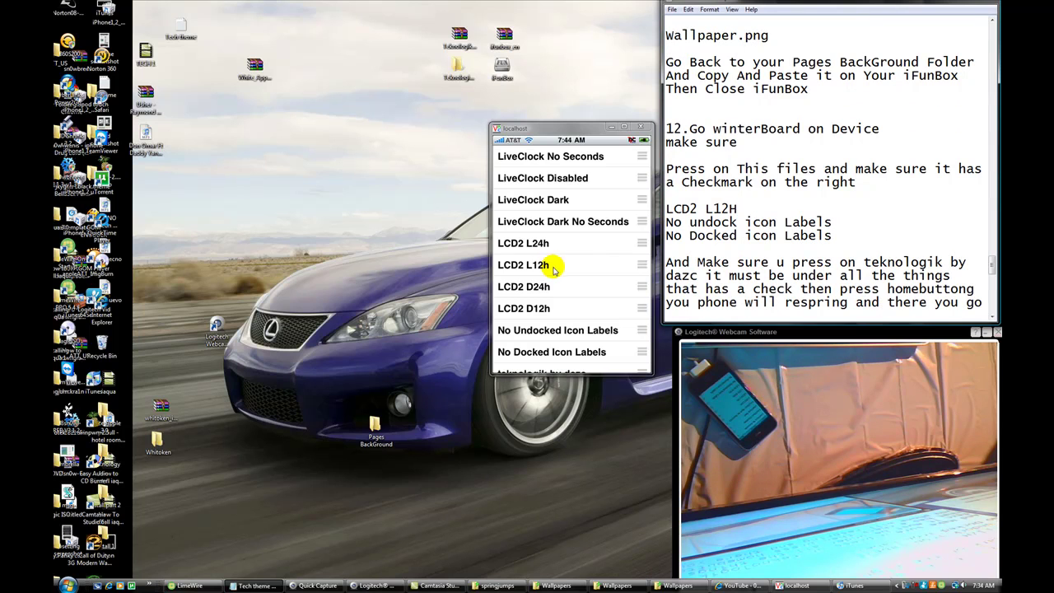
{"action": "left_click", "coordinate": [560, 265]}
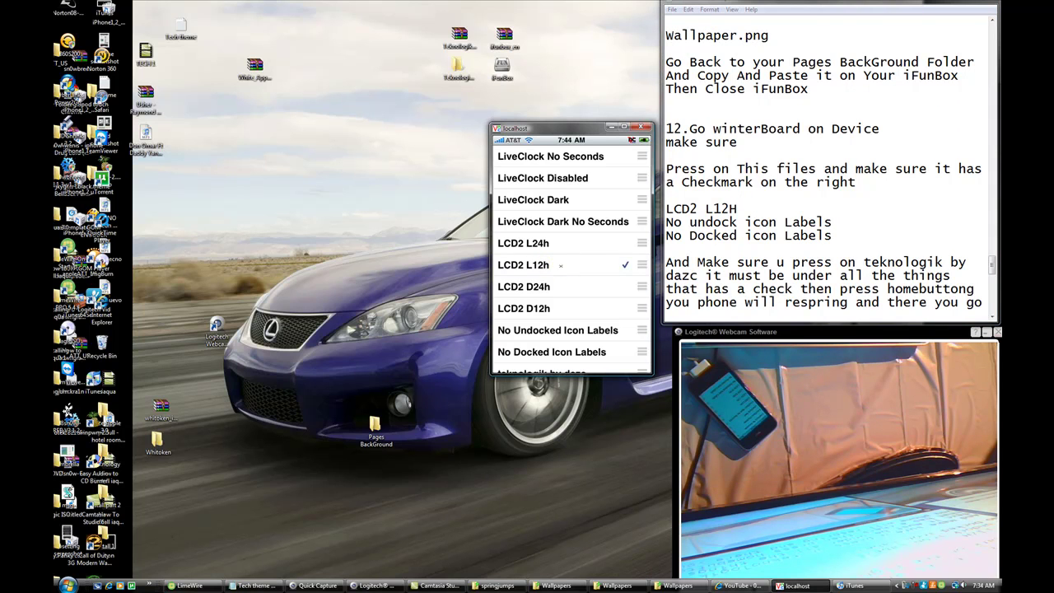
- Check No Undocked Icon Labels and No Docked Icon Labels in WinterBoard
{"action": "left_click_drag", "start_coordinate": [668, 223], "coordinate": [845, 221]}
{"action": "left_click", "coordinate": [845, 212]}
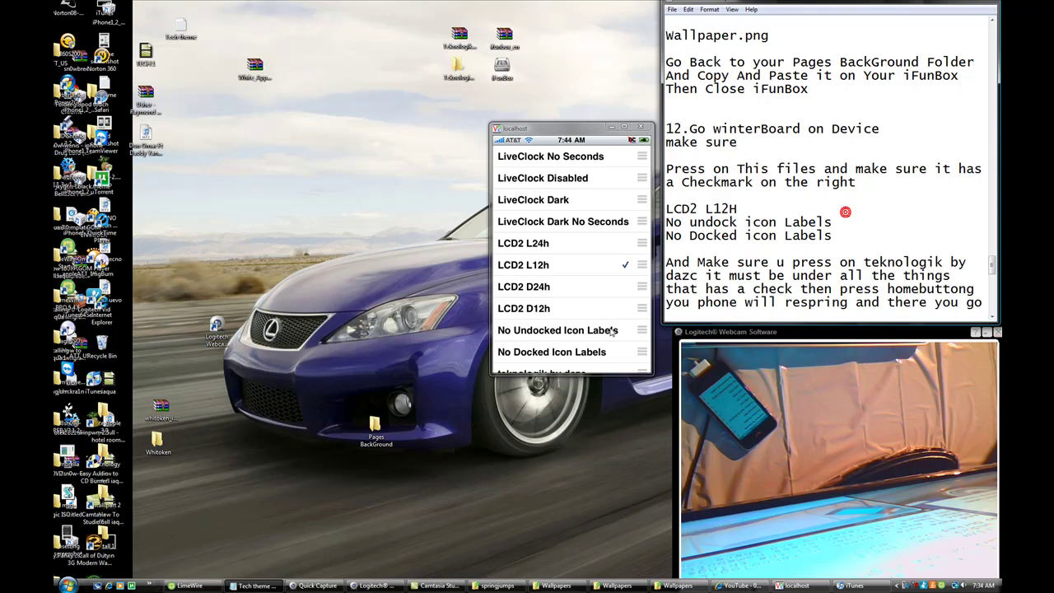
{"action": "left_click", "coordinate": [607, 330]}
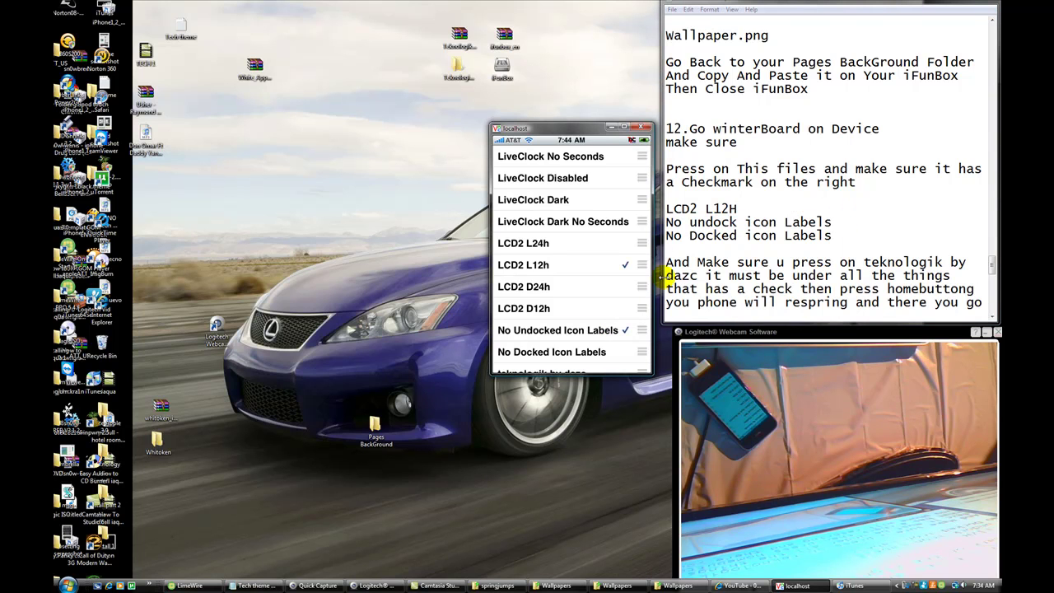
{"action": "left_click_drag", "start_coordinate": [672, 237], "coordinate": [837, 247]}
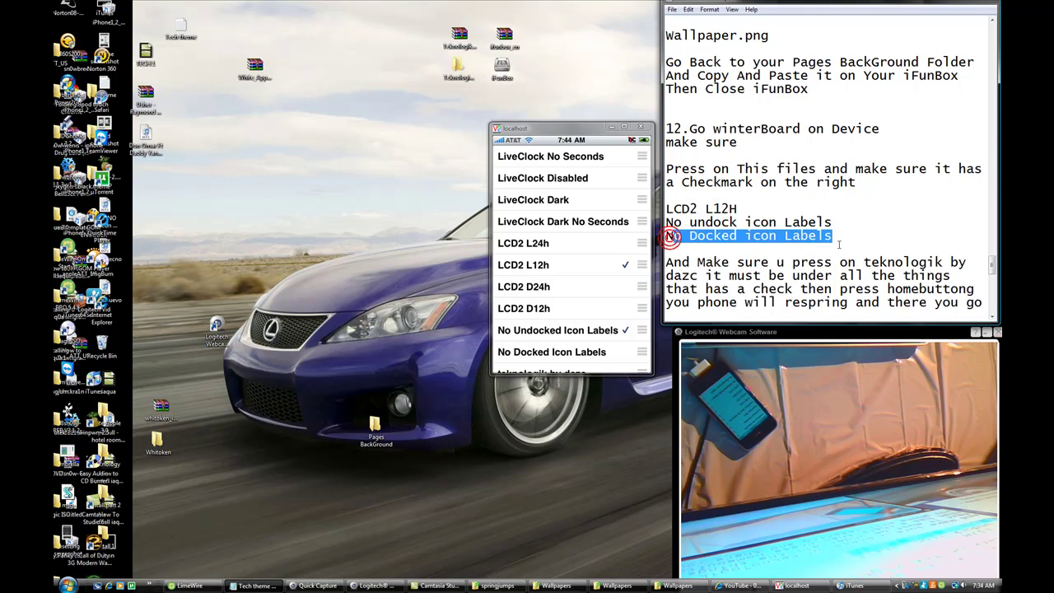
{"action": "left_click", "coordinate": [620, 348]}
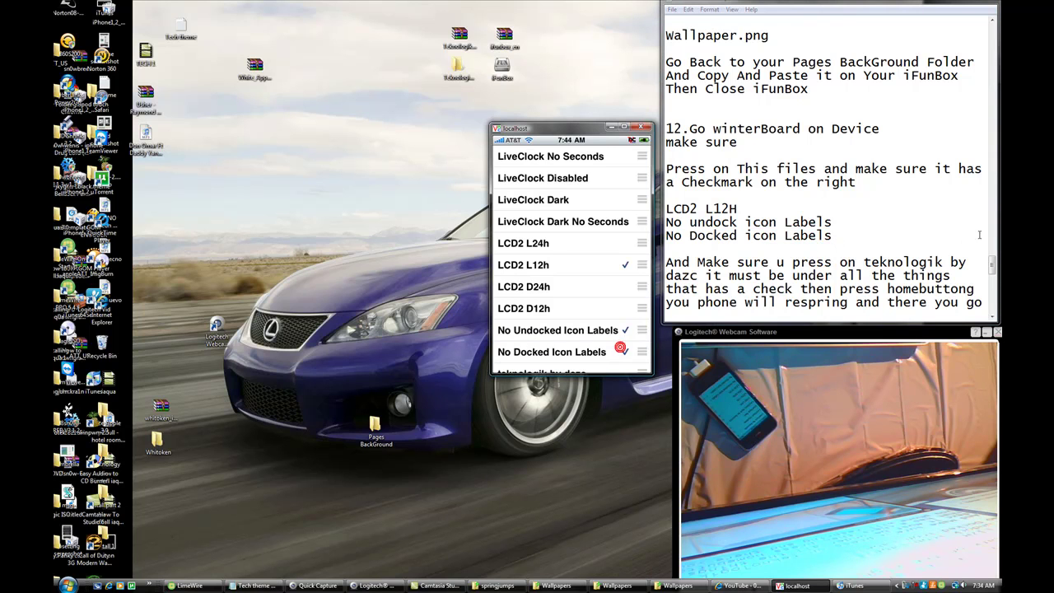
{"action": "left_click", "coordinate": [747, 248]}
{"action": "scroll", "coordinate": [748, 213], "scroll_direction": "down", "scroll_amount": 1}
{"action": "left_click_drag", "start_coordinate": [667, 223], "coordinate": [809, 237]}
{"action": "left_click_drag", "start_coordinate": [886, 216], "coordinate": [799, 247]}
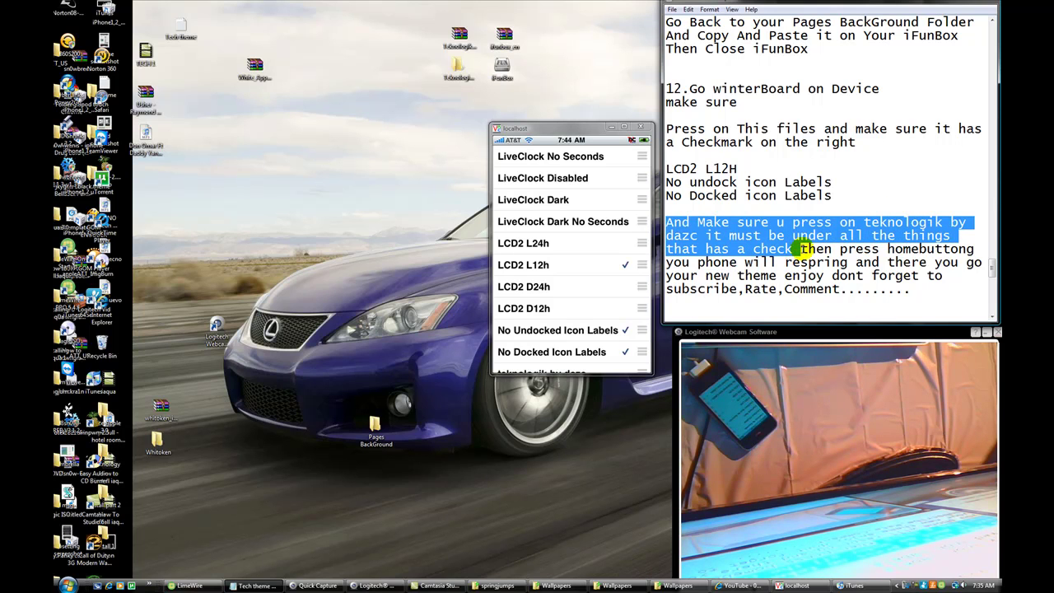
{"action": "left_click", "coordinate": [802, 249]}
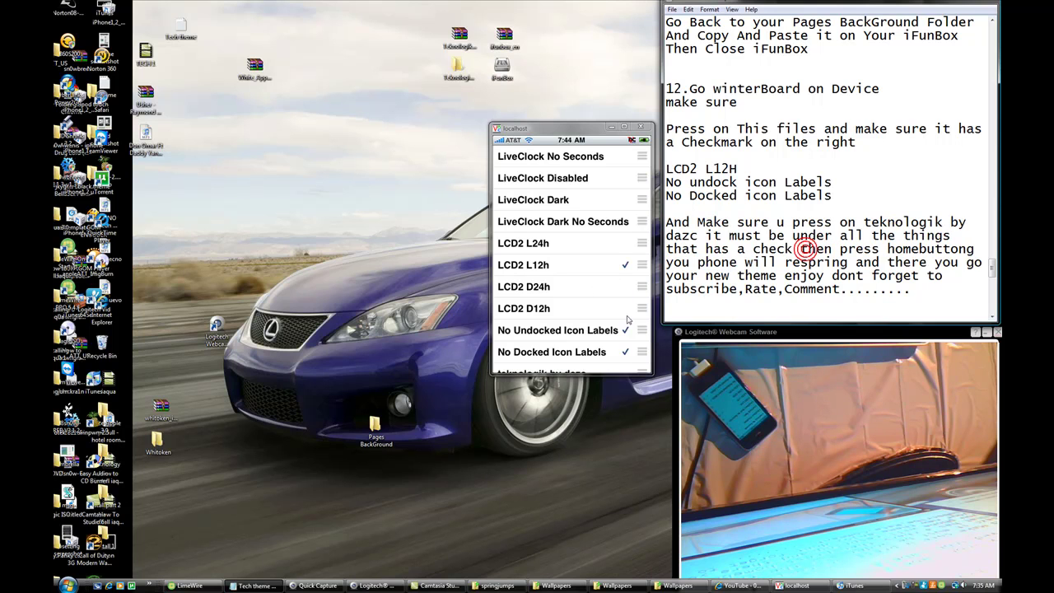